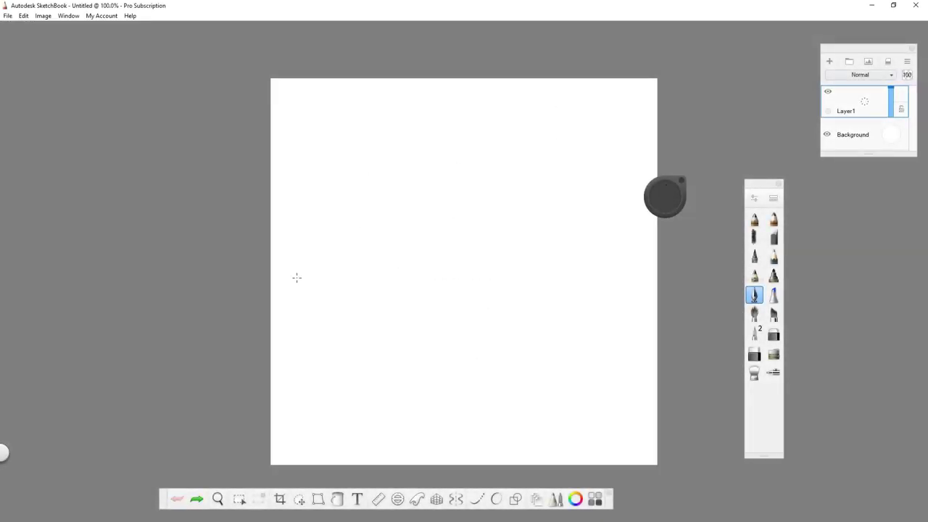
# Step: Ink the first hand's outline and finger contours left of centre
pyautogui.moveTo(347, 282); pyautogui.dragTo(364, 234)
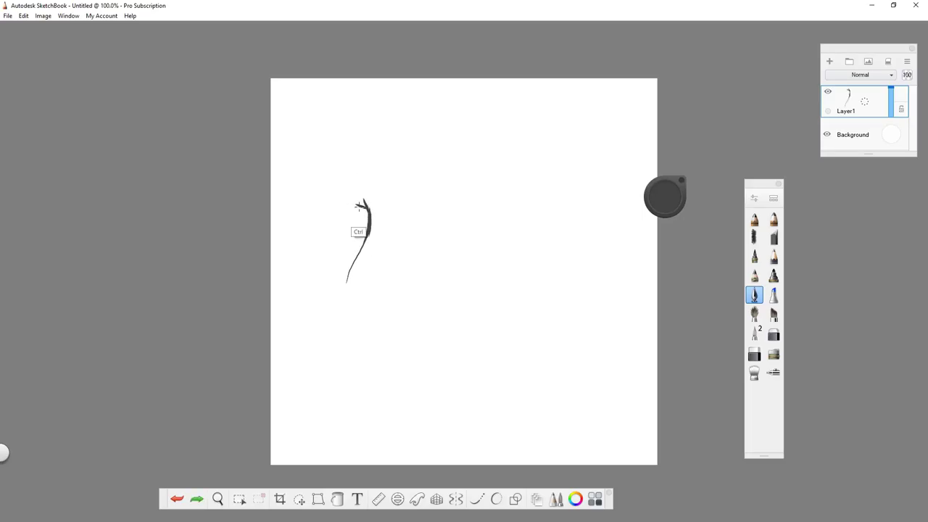
pyautogui.moveTo(359, 203); pyautogui.dragTo(335, 161)
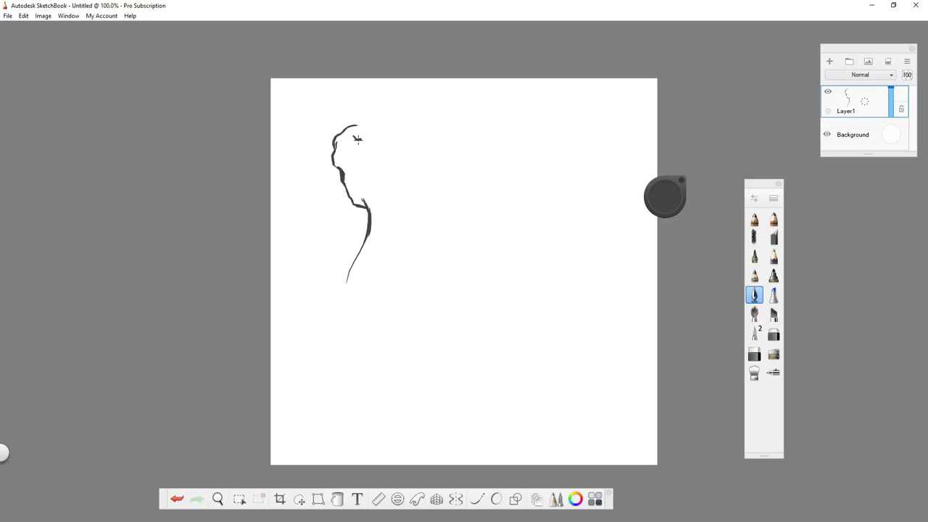
pyautogui.moveTo(366, 129); pyautogui.dragTo(377, 111)
pyautogui.moveTo(423, 238); pyautogui.dragTo(414, 293)
pyautogui.moveTo(385, 140)
pyautogui.mouseDown()
pyautogui.moveTo(388, 185)
pyautogui.moveTo(410, 216)
pyautogui.mouseUp()
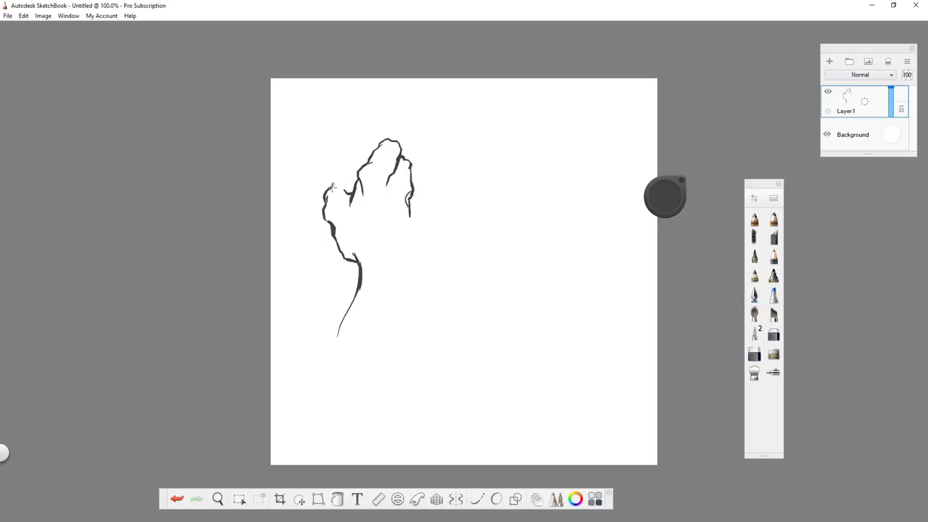
pyautogui.moveTo(326, 190); pyautogui.dragTo(346, 181)
pyautogui.moveTo(410, 185); pyautogui.dragTo(437, 227)
pyautogui.hotkey('ctrl', 'z')
# Step: Hatch the wrist, then retry the finger stroke, thumb edge and right finger contour
pyautogui.moveTo(397, 270); pyautogui.dragTo(384, 297)
pyautogui.hotkey('ctrl', 'z')
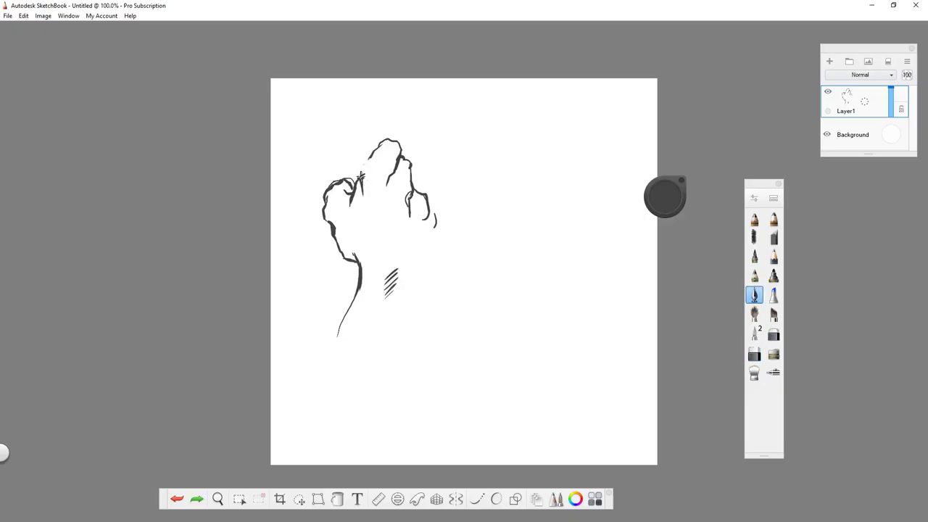
pyautogui.moveTo(371, 160)
pyautogui.mouseDown()
pyautogui.moveTo(359, 181)
pyautogui.moveTo(393, 193)
pyautogui.moveTo(385, 185)
pyautogui.mouseUp()
pyautogui.hotkey('ctrl', 'z')
pyautogui.hotkey('ctrl', 'z')
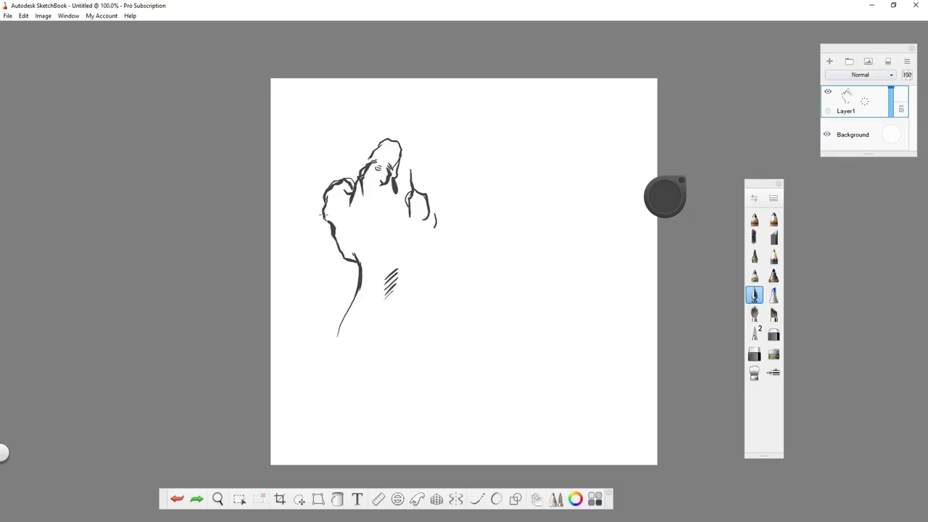
pyautogui.moveTo(340, 205); pyautogui.dragTo(343, 218)
pyautogui.moveTo(403, 154)
pyautogui.mouseDown()
pyautogui.moveTo(413, 218)
pyautogui.moveTo(418, 186)
pyautogui.moveTo(411, 217)
pyautogui.moveTo(414, 207)
pyautogui.mouseUp()
pyautogui.hotkey('ctrl', 'z')
# Step: Add hatching along the left thumb contour and short hatching on the wrist
pyautogui.press('e')
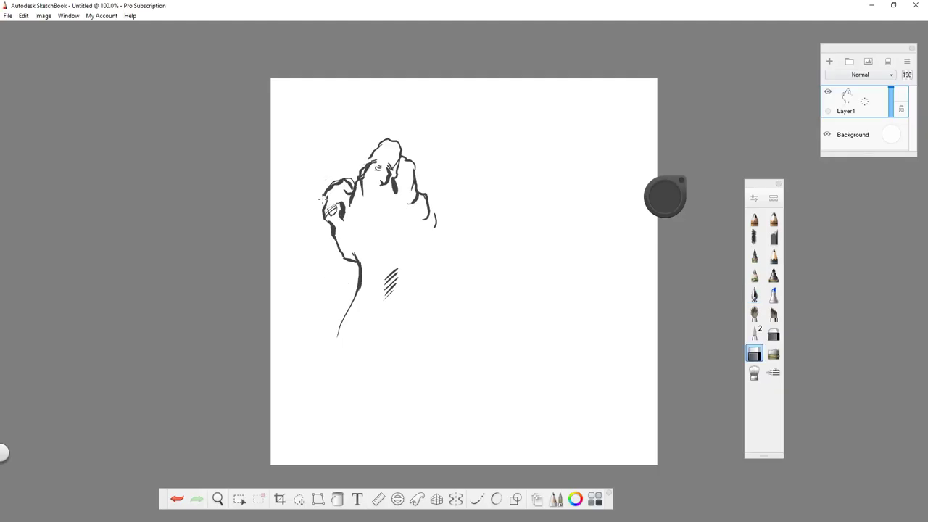
pyautogui.press('e')
pyautogui.moveTo(336, 221)
pyautogui.mouseDown()
pyautogui.moveTo(348, 258)
pyautogui.moveTo(354, 174)
pyautogui.mouseUp()
pyautogui.press('e')
pyautogui.press('e')
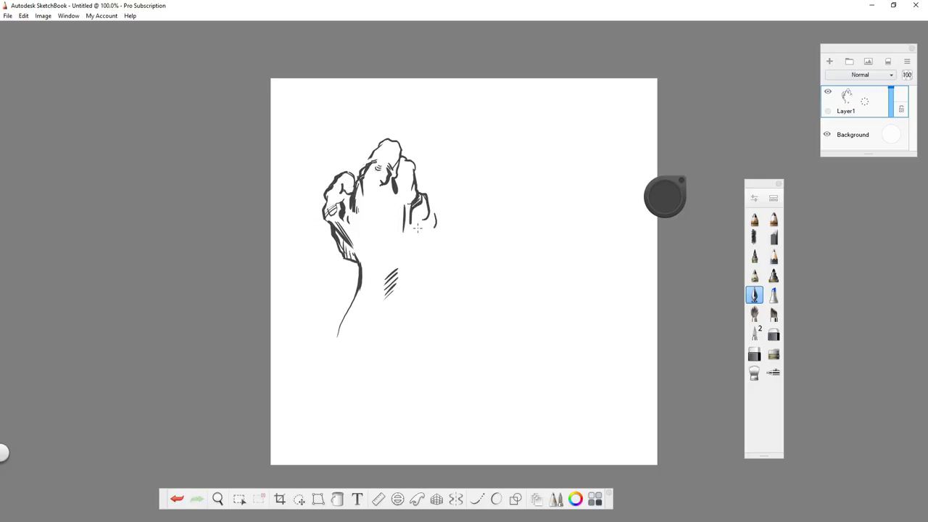
pyautogui.moveTo(361, 250); pyautogui.dragTo(368, 267)
pyautogui.moveTo(367, 254); pyautogui.dragTo(374, 270)
# Step: Start the second, raised hand at upper right with its curved and angled side strokes
pyautogui.moveTo(479, 183); pyautogui.dragTo(467, 232)
pyautogui.hotkey('ctrl', 'z')
pyautogui.moveTo(486, 142); pyautogui.dragTo(462, 230)
pyautogui.moveTo(490, 127)
pyautogui.mouseDown()
pyautogui.moveTo(519, 174)
pyautogui.moveTo(544, 161)
pyautogui.moveTo(549, 116)
pyautogui.moveTo(529, 112)
pyautogui.moveTo(541, 174)
pyautogui.moveTo(517, 240)
pyautogui.moveTo(480, 190)
pyautogui.moveTo(479, 219)
pyautogui.moveTo(457, 259)
pyautogui.mouseUp()
pyautogui.hotkey('ctrl', 'z')
pyautogui.press('e')
pyautogui.press('b')
pyautogui.hotkey('ctrl', 'z')
pyautogui.hotkey('ctrl', 'z')
pyautogui.hotkey('ctrl', 'z')
# Step: Sweep the raised hand's left contour downward and erase the top of its finger
pyautogui.hotkey('ctrl', 'y')
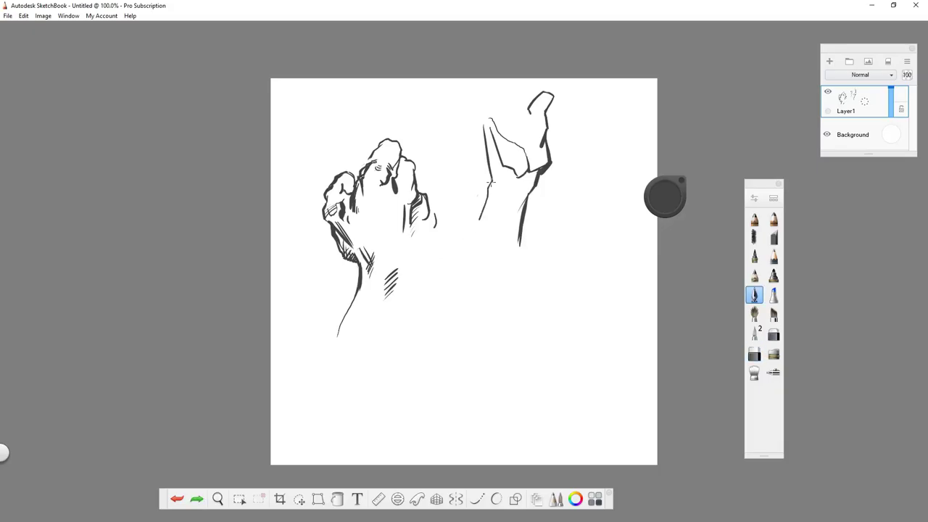
pyautogui.moveTo(487, 180); pyautogui.dragTo(459, 266)
pyautogui.moveTo(475, 111)
pyautogui.mouseDown()
pyautogui.moveTo(484, 132)
pyautogui.moveTo(536, 141)
pyautogui.mouseUp()
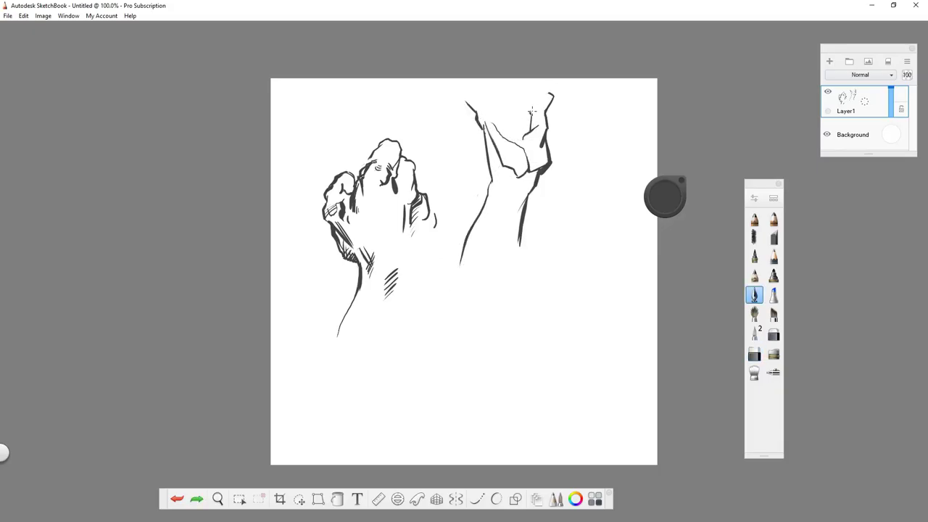
pyautogui.press('e')
pyautogui.press('e')
pyautogui.press('e')
pyautogui.press('e')
pyautogui.hotkey('ctrl', 'z')
pyautogui.hotkey('ctrl', 'z')
pyautogui.press('e')
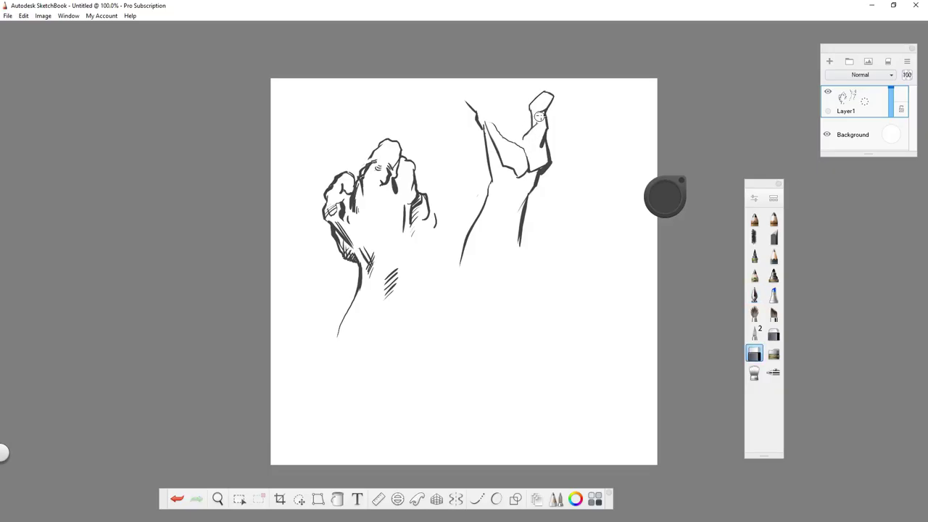
pyautogui.press('e')
pyautogui.press('e')
pyautogui.press('e')
pyautogui.moveTo(555, 117)
pyautogui.mouseDown()
pyautogui.moveTo(549, 126)
pyautogui.moveTo(555, 98)
pyautogui.mouseUp()
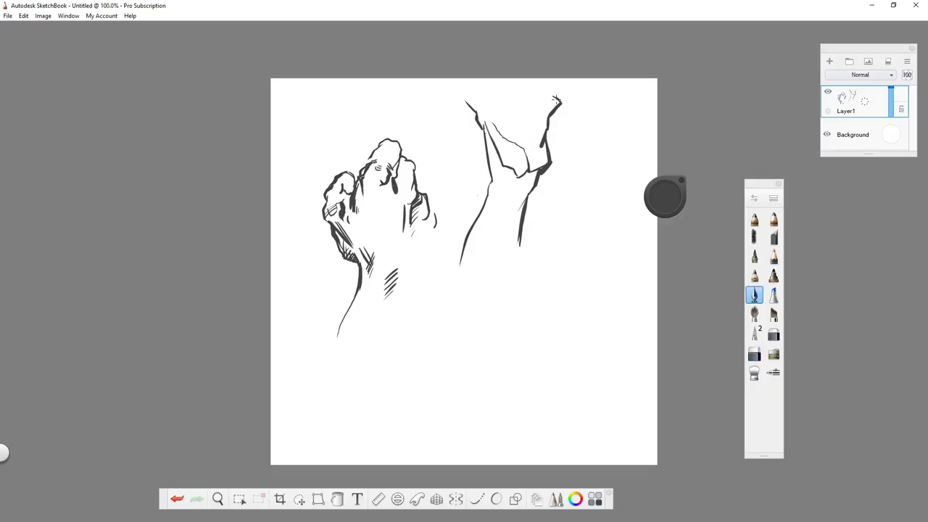
pyautogui.press('e')
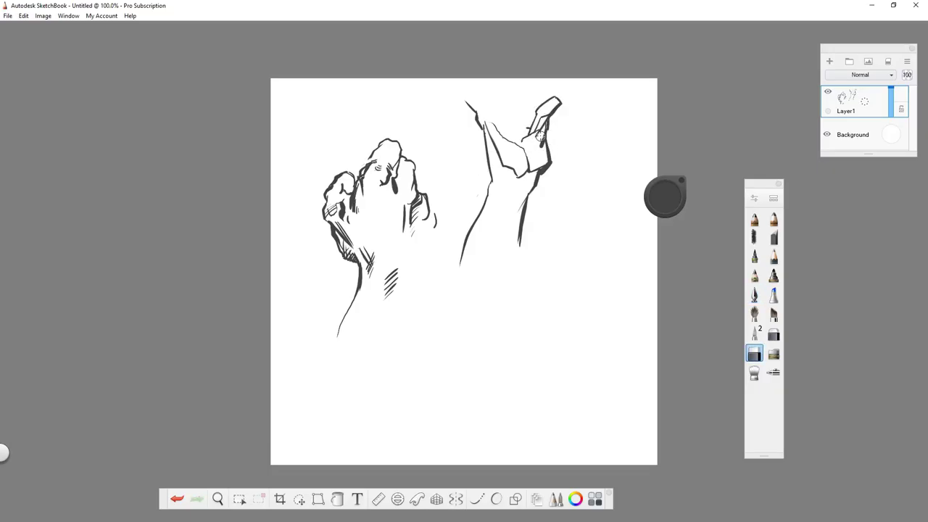
# Step: Reshape the raised finger and redraw the hand's left edge as a curve
pyautogui.press('e')
pyautogui.press('e')
pyautogui.moveTo(544, 138); pyautogui.dragTo(544, 159)
pyautogui.press('e')
pyautogui.hotkey('ctrl', 'z')
pyautogui.press('e')
pyautogui.moveTo(467, 103); pyautogui.dragTo(497, 170)
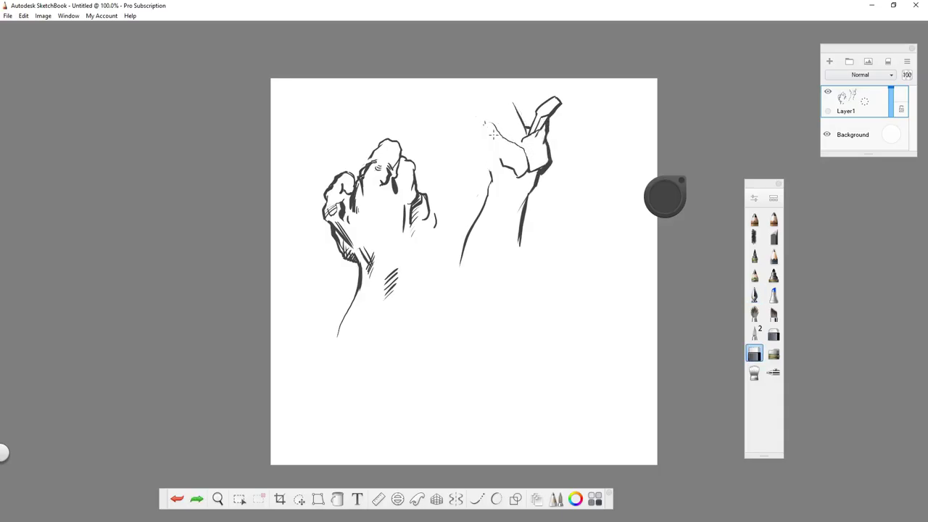
pyautogui.press('e')
pyautogui.moveTo(477, 128)
pyautogui.mouseDown()
pyautogui.moveTo(498, 179)
pyautogui.moveTo(481, 138)
pyautogui.moveTo(511, 154)
pyautogui.mouseUp()
pyautogui.hotkey('ctrl', 'z')
pyautogui.moveTo(464, 96)
pyautogui.mouseDown()
pyautogui.moveTo(492, 123)
pyautogui.moveTo(527, 135)
pyautogui.moveTo(520, 107)
pyautogui.mouseUp()
pyautogui.hotkey('ctrl', 'z')
# Step: Outline the hand's top, hatch its left side, and add lines along the wrist
pyautogui.hotkey('ctrl', 'z')
pyautogui.moveTo(479, 134)
pyautogui.mouseDown()
pyautogui.moveTo(499, 190)
pyautogui.moveTo(496, 229)
pyautogui.mouseUp()
pyautogui.hotkey('ctrl', 'z')
pyautogui.hotkey('ctrl', 'z')
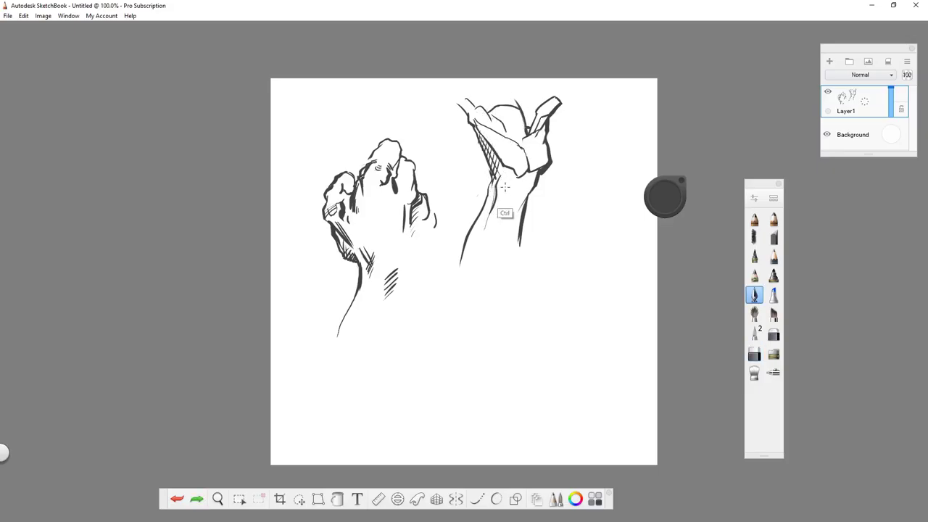
pyautogui.moveTo(502, 178); pyautogui.dragTo(495, 219)
pyautogui.moveTo(511, 174); pyautogui.dragTo(500, 217)
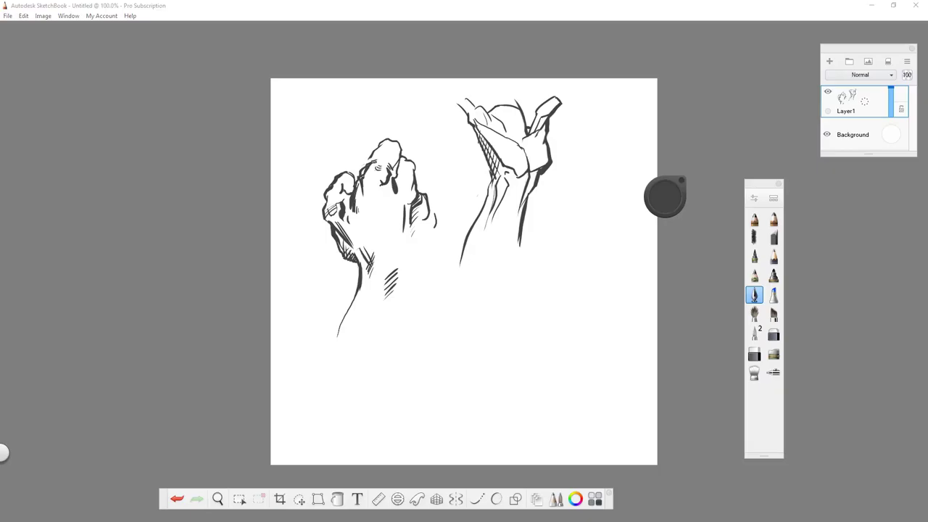
# Step: Start the lower fist with its arm, thick right edge and left side outline
pyautogui.moveTo(459, 333)
pyautogui.mouseDown()
pyautogui.moveTo(419, 384)
pyautogui.moveTo(403, 311)
pyautogui.moveTo(497, 328)
pyautogui.mouseUp()
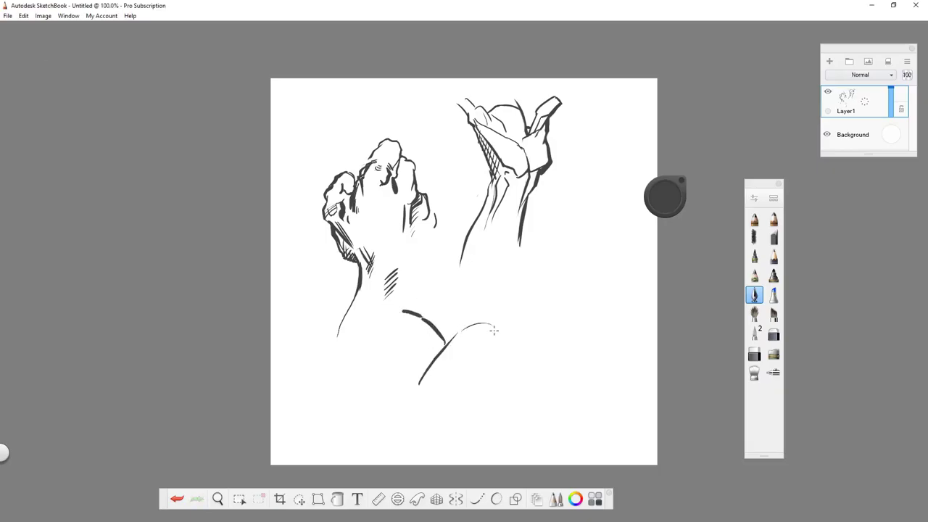
pyautogui.moveTo(486, 383)
pyautogui.mouseDown()
pyautogui.moveTo(494, 291)
pyautogui.moveTo(563, 341)
pyautogui.moveTo(538, 441)
pyautogui.mouseUp()
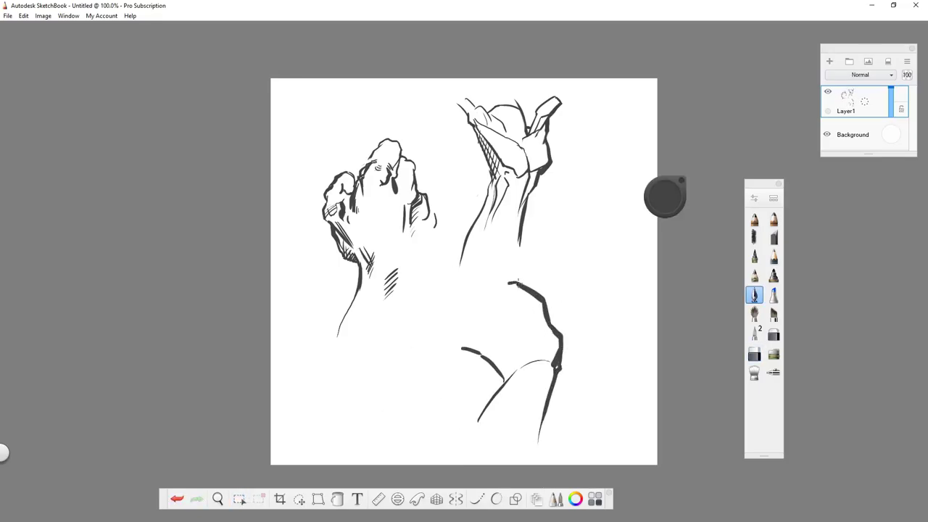
pyautogui.hotkey('ctrl', 'z')
pyautogui.moveTo(512, 287); pyautogui.dragTo(519, 296)
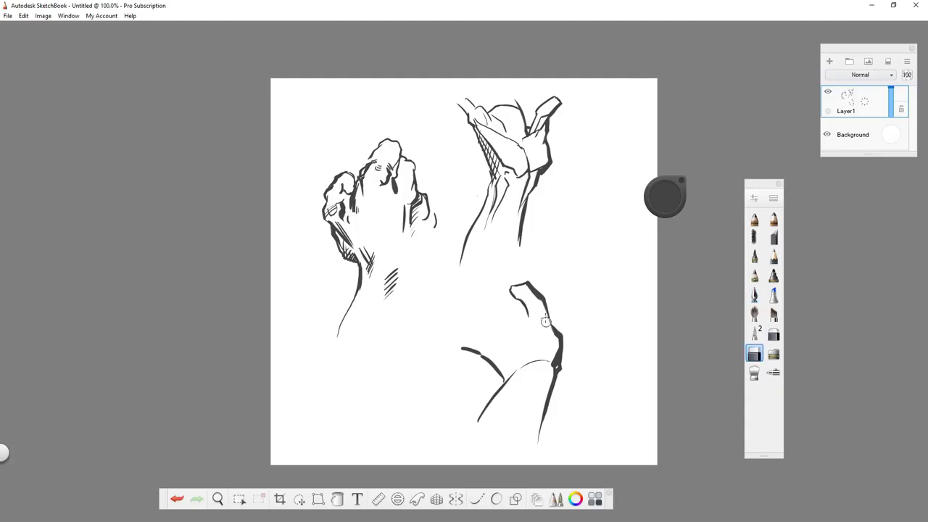
pyautogui.moveTo(562, 335); pyautogui.dragTo(539, 294)
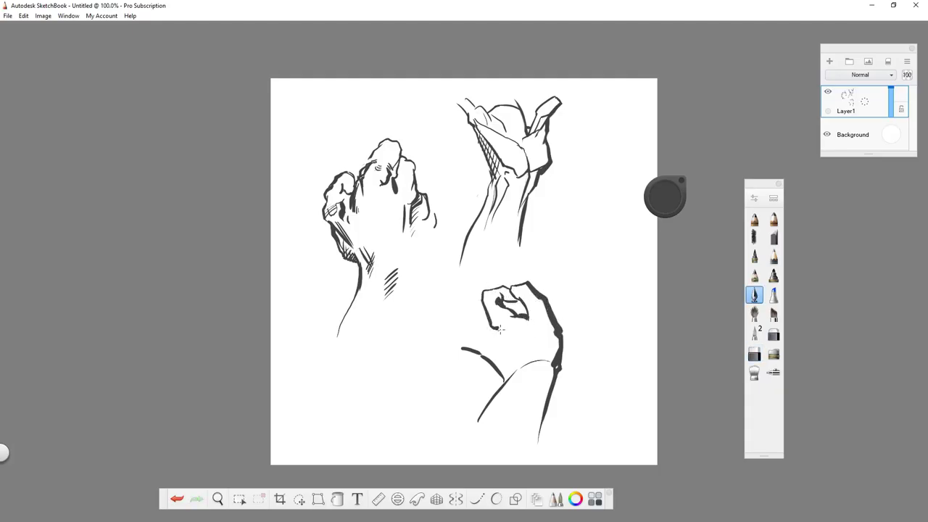
pyautogui.moveTo(484, 292); pyautogui.dragTo(492, 334)
pyautogui.moveTo(501, 299); pyautogui.dragTo(526, 314)
pyautogui.hotkey('ctrl', 'z')
# Step: Erase the fist's old wrist lines and draw two longer wrist lines beneath it
pyautogui.hotkey('ctrl', 'z')
pyautogui.moveTo(499, 361)
pyautogui.mouseDown()
pyautogui.moveTo(480, 293)
pyautogui.moveTo(475, 359)
pyautogui.mouseUp()
pyautogui.hotkey('ctrl', 'z')
pyautogui.moveTo(479, 321)
pyautogui.mouseDown()
pyautogui.moveTo(470, 350)
pyautogui.moveTo(505, 379)
pyautogui.moveTo(471, 339)
pyautogui.mouseUp()
pyautogui.press('e')
pyautogui.press('e')
pyautogui.hotkey('ctrl', 'z')
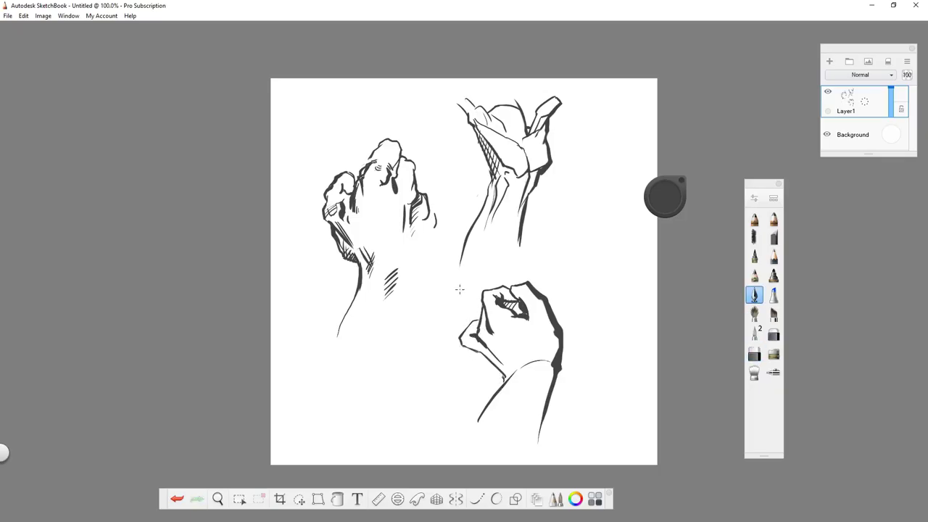
# Step: Rework the hatching on the lower fist and add a small stroke inside it
pyautogui.press('e')
pyautogui.press('e')
pyautogui.moveTo(512, 372); pyautogui.dragTo(500, 390)
pyautogui.hotkey('ctrl', 'z')
pyautogui.moveTo(540, 366); pyautogui.dragTo(521, 444)
pyautogui.moveTo(508, 374); pyautogui.dragTo(465, 427)
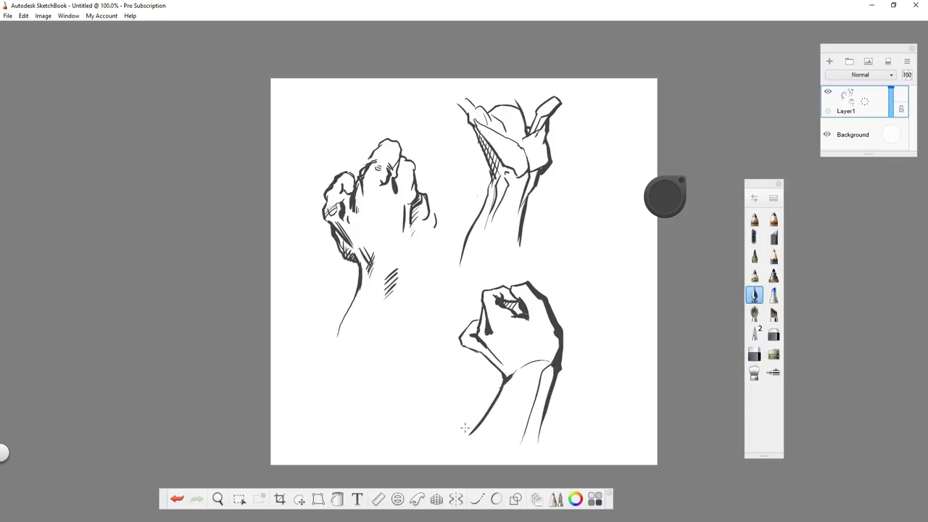
pyautogui.hotkey('ctrl', 'z')
pyautogui.moveTo(486, 286)
pyautogui.mouseDown()
pyautogui.moveTo(508, 304)
pyautogui.moveTo(508, 296)
pyautogui.mouseUp()
pyautogui.hotkey('ctrl', 'z')
pyautogui.press('e')
pyautogui.press('e')
# Step: Redraw the fist's left knuckle outline and hatch shading along its right edge
pyautogui.press('e')
pyautogui.press('e')
pyautogui.moveTo(494, 329); pyautogui.dragTo(511, 339)
pyautogui.press('e')
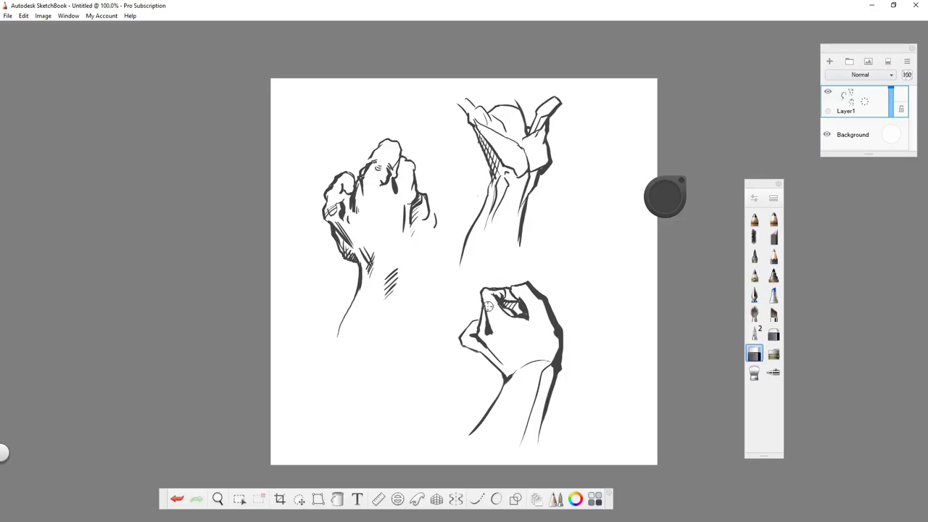
pyautogui.press('e')
pyautogui.moveTo(490, 292)
pyautogui.mouseDown()
pyautogui.moveTo(498, 286)
pyautogui.moveTo(476, 311)
pyautogui.moveTo(480, 335)
pyautogui.mouseUp()
pyautogui.press('e')
pyautogui.press('e')
pyautogui.press('e')
pyautogui.press('e')
pyautogui.press('e')
pyautogui.press('e')
pyautogui.moveTo(476, 300); pyautogui.dragTo(485, 340)
pyautogui.press('e')
pyautogui.press('e')
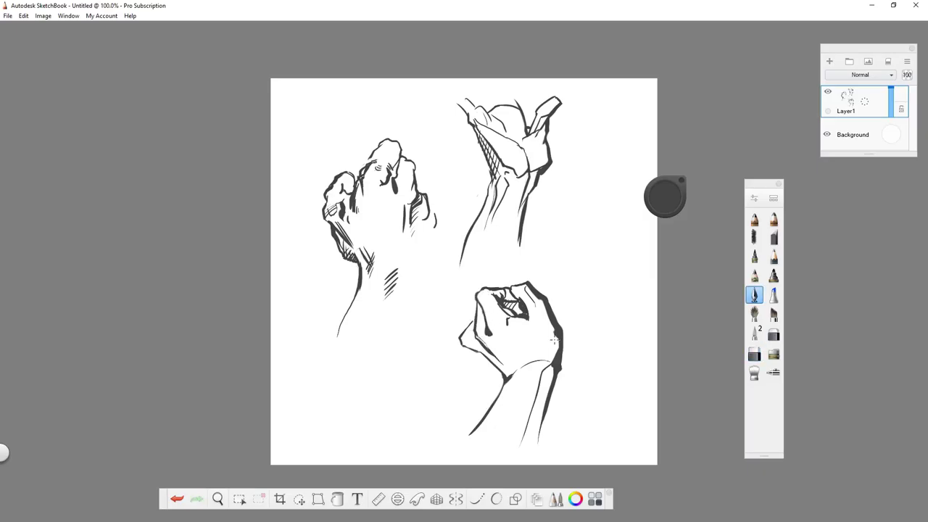
pyautogui.moveTo(554, 340)
pyautogui.mouseDown()
pyautogui.moveTo(556, 357)
pyautogui.moveTo(548, 340)
pyautogui.mouseUp()
pyautogui.press('e')
pyautogui.press('e')
# Step: Save the hand studies page under the new name hands_feb26 via Save As
pyautogui.scroll(-2, 316, 314)
pyautogui.click(7, 15)
pyautogui.click(29, 68)
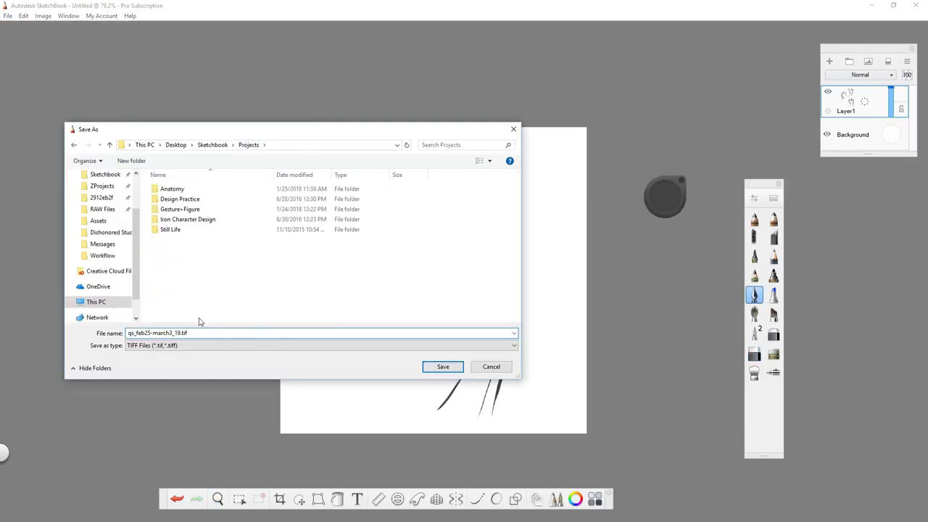
pyautogui.write('hands_feb26')
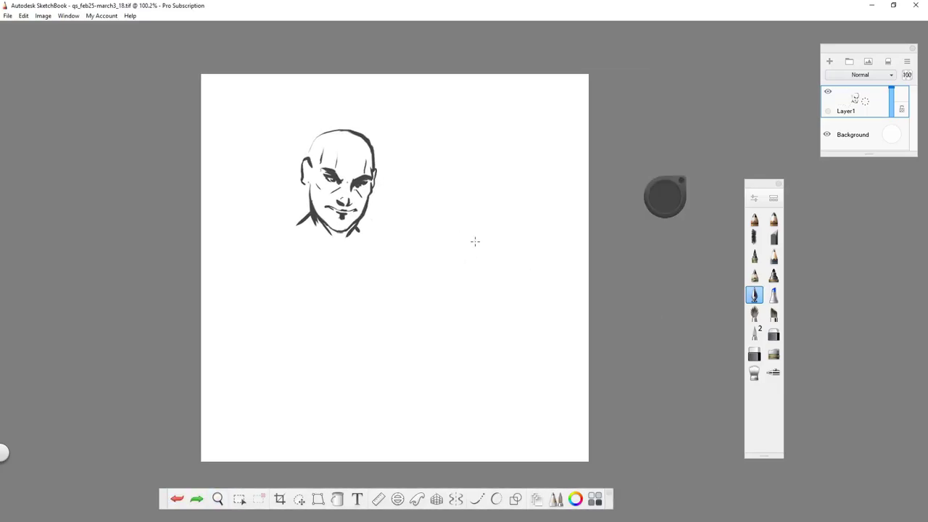
# Step: Draw a raised hand right of the bald face and redraw the finger's top
pyautogui.moveTo(441, 214)
pyautogui.mouseDown()
pyautogui.moveTo(450, 257)
pyautogui.moveTo(447, 191)
pyautogui.moveTo(457, 217)
pyautogui.moveTo(449, 194)
pyautogui.moveTo(469, 216)
pyautogui.moveTo(462, 274)
pyautogui.moveTo(480, 235)
pyautogui.moveTo(472, 224)
pyautogui.moveTo(448, 250)
pyautogui.moveTo(474, 299)
pyautogui.mouseUp()
pyautogui.hotkey('ctrl', 'z')
pyautogui.hotkey('ctrl', 'z')
pyautogui.press('e')
pyautogui.press('b')
pyautogui.hotkey('ctrl', 'z')
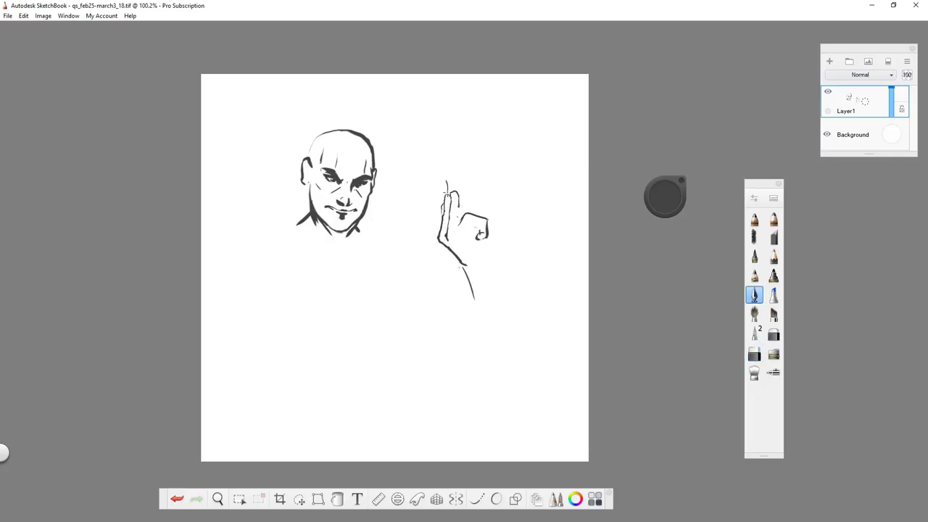
# Step: Redraw the hand's right knuckle and thumb curve
pyautogui.hotkey('ctrl', 'z')
pyautogui.moveTo(452, 177)
pyautogui.mouseDown()
pyautogui.moveTo(447, 193)
pyautogui.moveTo(456, 177)
pyautogui.mouseUp()
pyautogui.press('e')
pyautogui.press('b')
pyautogui.press('e')
pyautogui.press('b')
pyautogui.moveTo(482, 217)
pyautogui.mouseDown()
pyautogui.moveTo(461, 236)
pyautogui.moveTo(485, 233)
pyautogui.moveTo(458, 236)
pyautogui.moveTo(458, 219)
pyautogui.moveTo(497, 269)
pyautogui.mouseUp()
pyautogui.hotkey('ctrl', 'z')
# Step: Retry the knuckle repeatedly, alternating between the eraser and ink brush
pyautogui.press('e')
pyautogui.press('b')
pyautogui.press('e')
pyautogui.press('b')
pyautogui.press('e')
pyautogui.press('b')
pyautogui.press('e')
pyautogui.press('b')
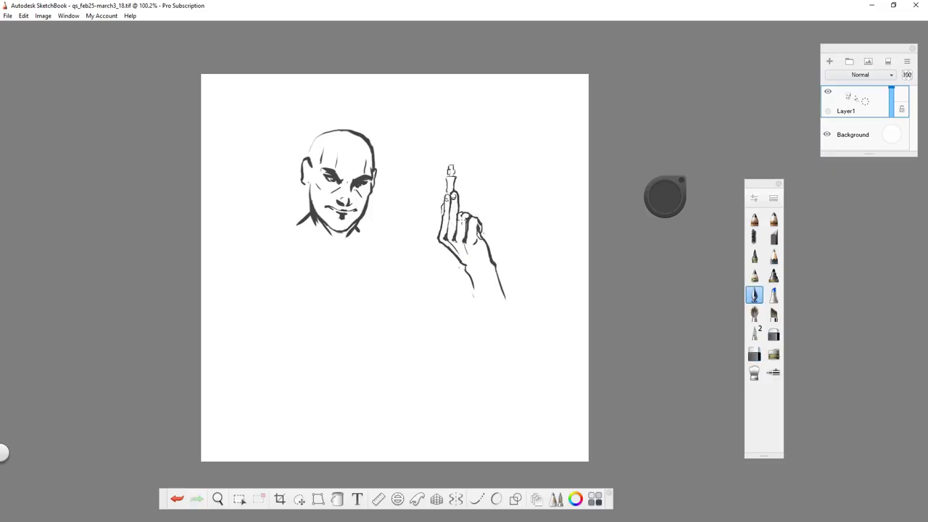
# Step: Draw new forearm and wrist lines below the hand and try a dark brow stroke
pyautogui.hotkey('ctrl', 'z')
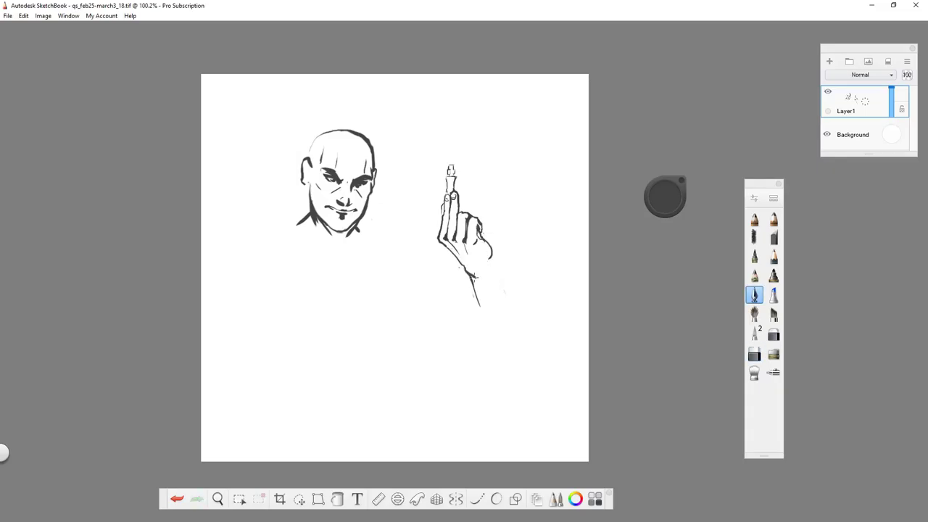
pyautogui.moveTo(488, 254); pyautogui.dragTo(509, 314)
pyautogui.hotkey('ctrl', 'z')
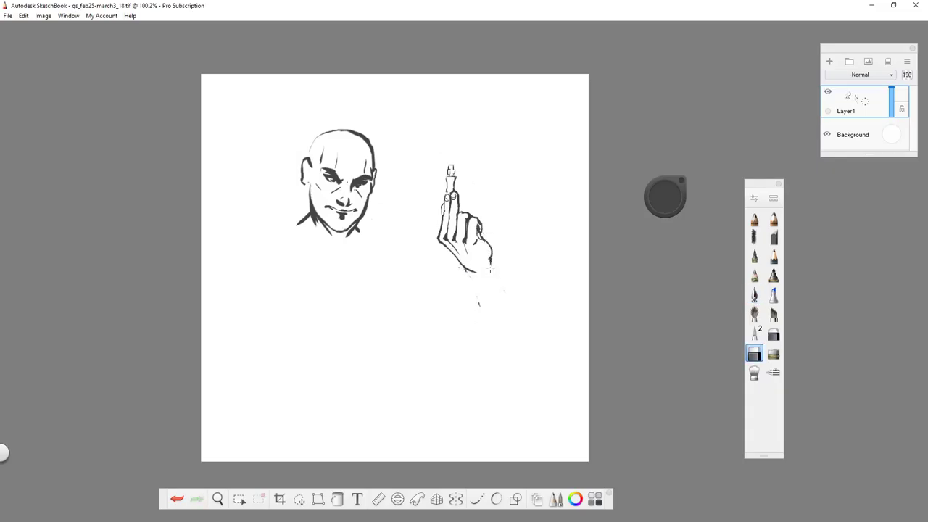
pyautogui.moveTo(490, 247); pyautogui.dragTo(475, 303)
pyautogui.moveTo(464, 268); pyautogui.dragTo(440, 301)
pyautogui.moveTo(496, 198); pyautogui.dragTo(541, 189)
pyautogui.hotkey('ctrl', 'z')
pyautogui.hotkey('ctrl', 'z')
pyautogui.hotkey('ctrl', 'z')
pyautogui.hotkey('ctrl', 'z')
pyautogui.hotkey('ctrl', 'z')
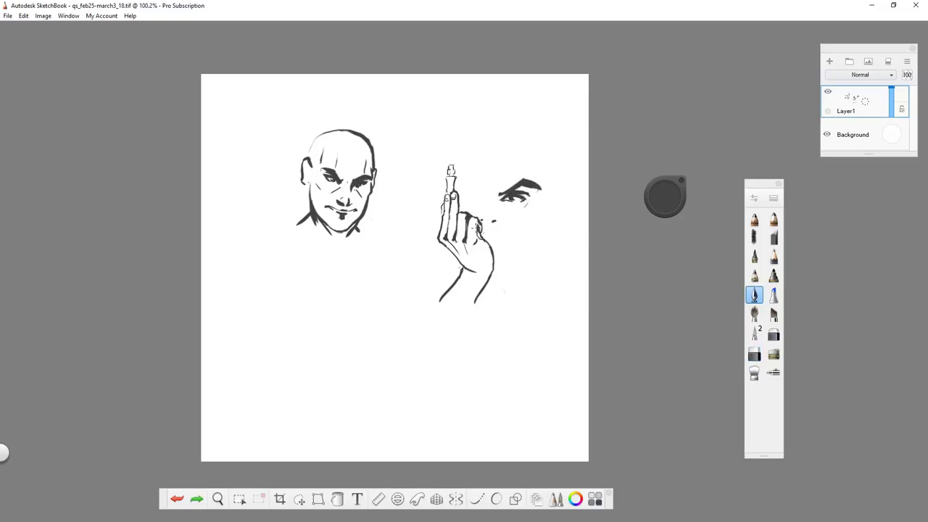
# Step: Add dark shading marks on the raised hand's fingers
pyautogui.moveTo(476, 219); pyautogui.dragTo(480, 237)
pyautogui.moveTo(484, 220); pyautogui.dragTo(491, 214)
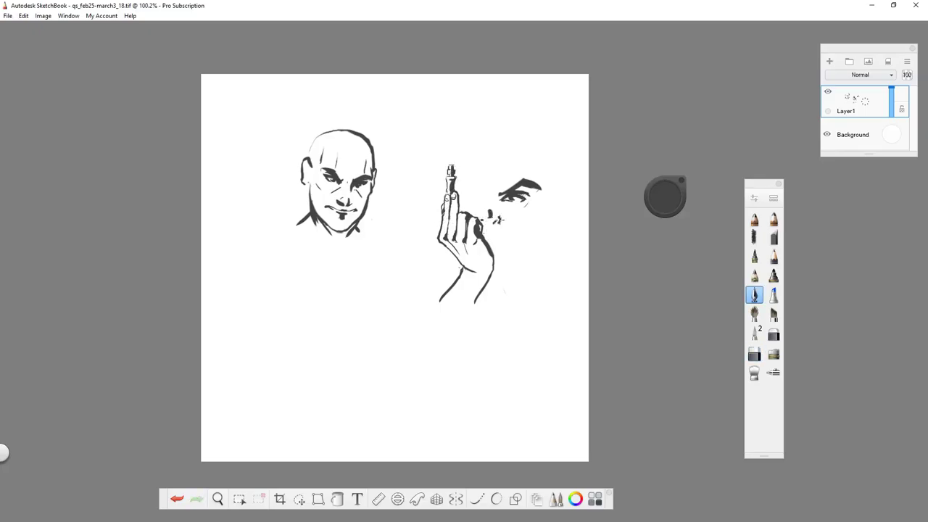
pyautogui.hotkey('ctrl', 'y')
pyautogui.hotkey('ctrl', 'y')
pyautogui.press('e')
pyautogui.press('e')
pyautogui.moveTo(500, 222)
pyautogui.mouseDown()
pyautogui.moveTo(489, 213)
pyautogui.moveTo(499, 224)
pyautogui.mouseUp()
pyautogui.hotkey('ctrl', 'z')
pyautogui.press('e')
pyautogui.press('e')
# Step: Draw the second face's mouth, dark strokes by the eye and a right-cheek mark
pyautogui.moveTo(494, 241); pyautogui.dragTo(521, 237)
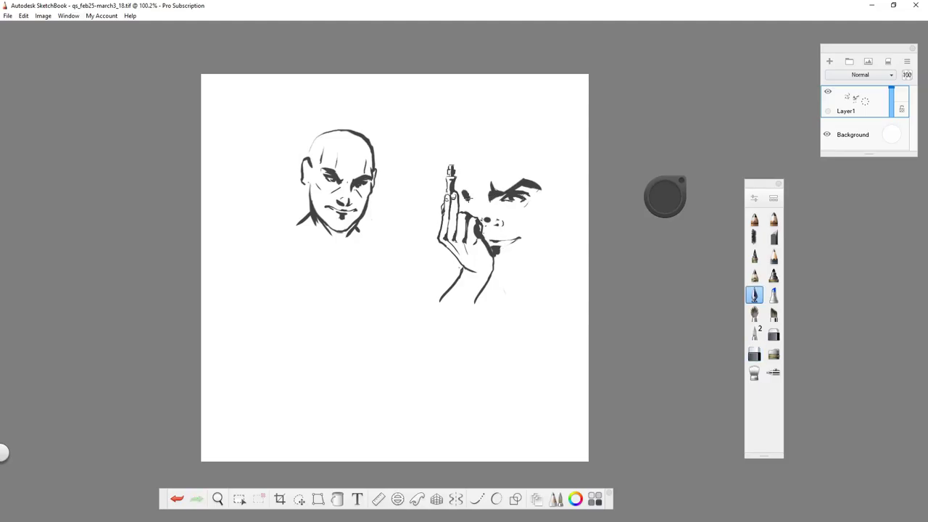
pyautogui.press('e')
pyautogui.press('e')
pyautogui.hotkey('ctrl', 'z')
pyautogui.moveTo(459, 190); pyautogui.dragTo(473, 197)
pyautogui.press('e')
pyautogui.moveTo(543, 207)
pyautogui.mouseDown()
pyautogui.moveTo(539, 216)
pyautogui.moveTo(516, 190)
pyautogui.mouseUp()
# Step: Redraw the curve beside the hand and shade under the right eye and cheek
pyautogui.press('e')
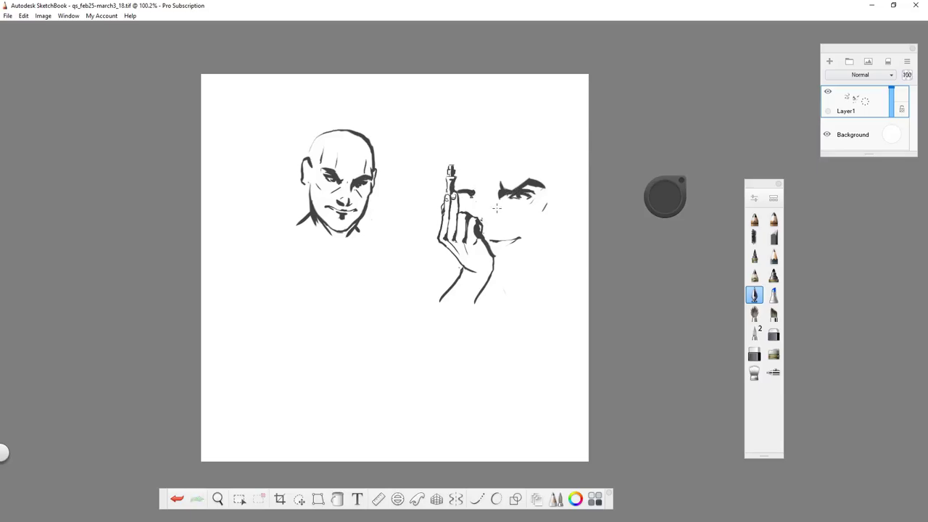
pyautogui.hotkey('ctrl', 'z')
pyautogui.moveTo(455, 180); pyautogui.dragTo(468, 197)
pyautogui.moveTo(502, 200); pyautogui.dragTo(485, 231)
pyautogui.press('e')
pyautogui.press('e')
pyautogui.moveTo(509, 209); pyautogui.dragTo(489, 220)
# Step: Lasso-select the second face and scale it down to 85%
pyautogui.press('m')
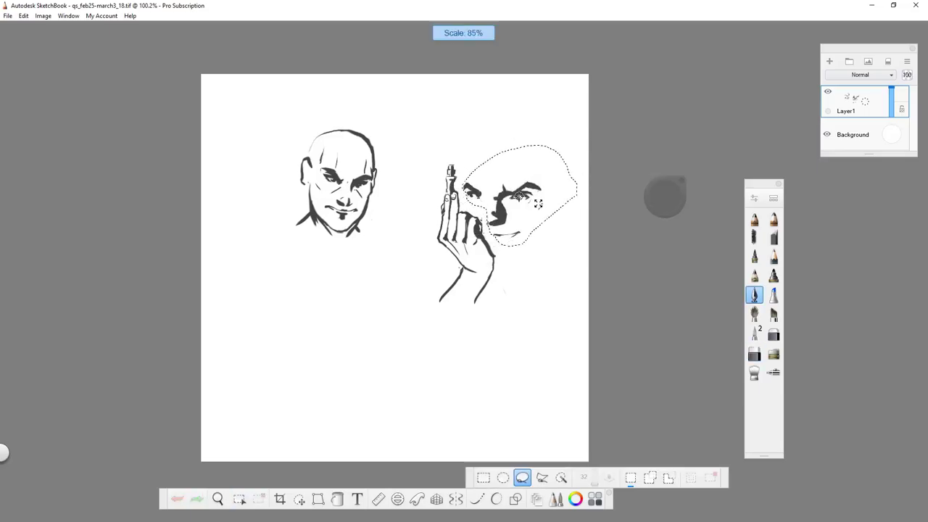
pyautogui.moveTo(468, 174); pyautogui.dragTo(500, 247)
pyautogui.press('b')
# Step: Ink heavy black shadows under the nose, chin and cheek, erasing stray marks
pyautogui.moveTo(457, 189); pyautogui.dragTo(485, 190)
pyautogui.press('e')
pyautogui.press('e')
pyautogui.moveTo(481, 222); pyautogui.dragTo(496, 229)
pyautogui.press('e')
pyautogui.press('e')
pyautogui.moveTo(500, 187)
pyautogui.mouseDown()
pyautogui.moveTo(496, 217)
pyautogui.moveTo(515, 233)
pyautogui.moveTo(487, 232)
pyautogui.moveTo(502, 256)
pyautogui.mouseUp()
pyautogui.press('e')
pyautogui.press('e')
pyautogui.press('e')
pyautogui.press('e')
pyautogui.moveTo(546, 206); pyautogui.dragTo(525, 251)
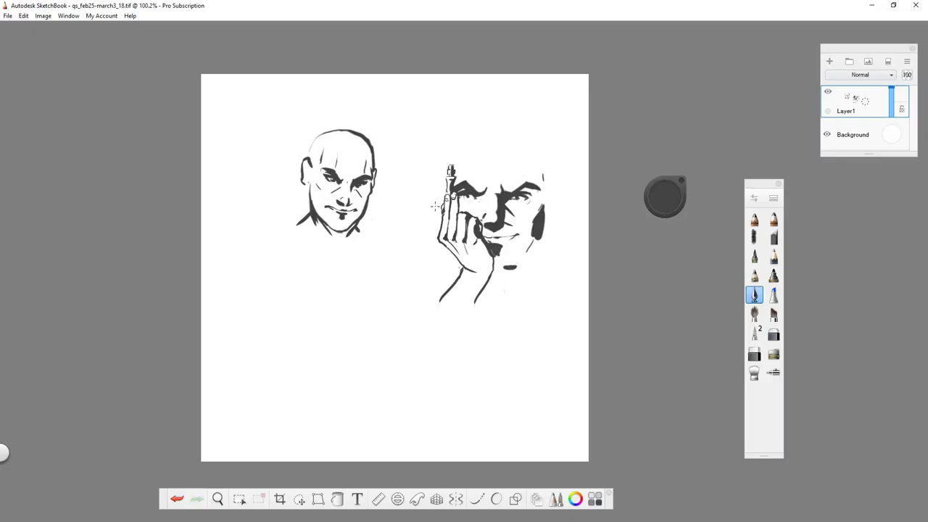
pyautogui.click(665, 197)
# Step: In light grey, sketch a face with a raised hand holding a pen below the bald face
pyautogui.moveTo(564, 129); pyautogui.dragTo(570, 145)
pyautogui.moveTo(536, 116); pyautogui.dragTo(544, 126)
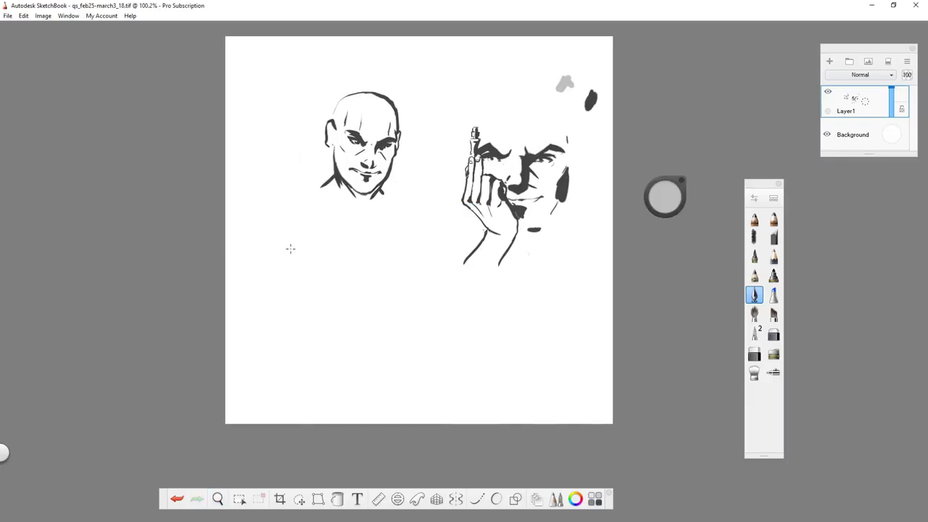
pyautogui.moveTo(325, 260)
pyautogui.mouseDown()
pyautogui.moveTo(369, 264)
pyautogui.moveTo(372, 279)
pyautogui.mouseUp()
pyautogui.moveTo(326, 258)
pyautogui.mouseDown()
pyautogui.moveTo(331, 212)
pyautogui.moveTo(367, 234)
pyautogui.moveTo(370, 259)
pyautogui.mouseUp()
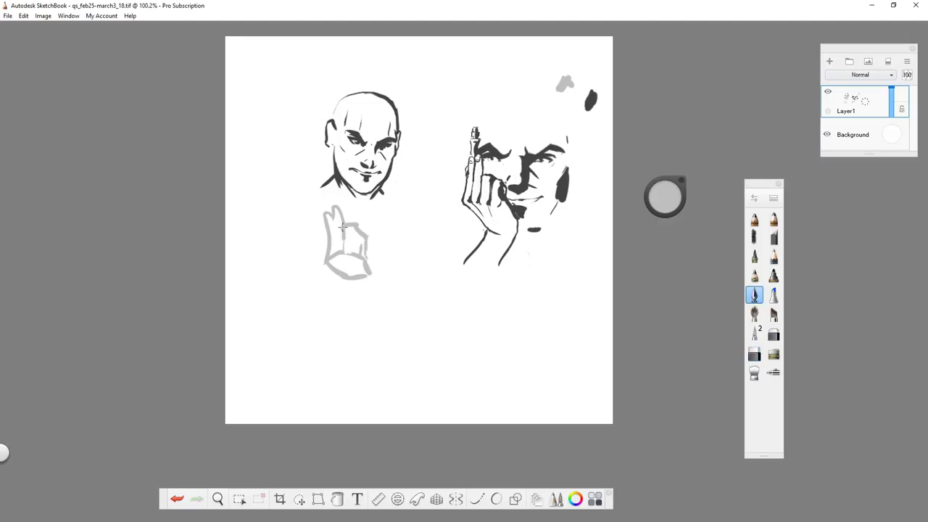
pyautogui.moveTo(343, 227)
pyautogui.mouseDown()
pyautogui.moveTo(370, 255)
pyautogui.moveTo(377, 285)
pyautogui.moveTo(322, 323)
pyautogui.mouseUp()
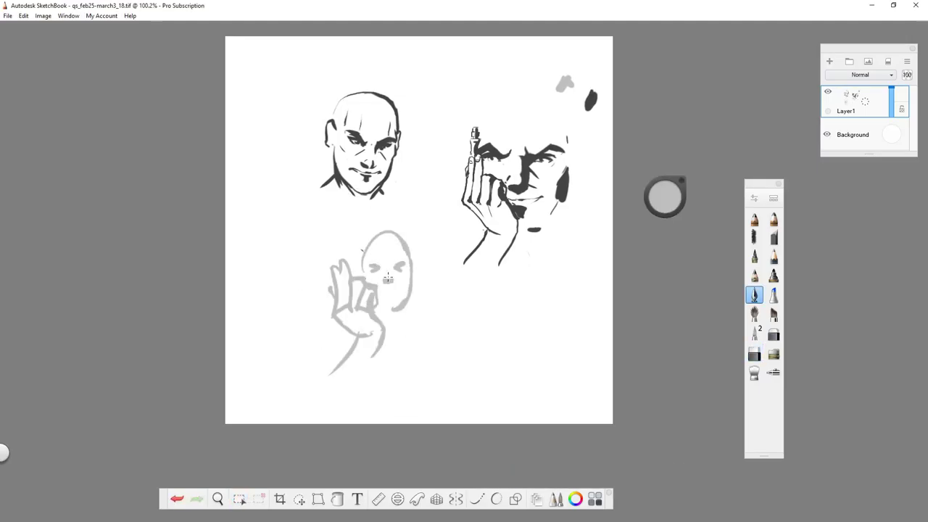
pyautogui.moveTo(382, 293); pyautogui.dragTo(407, 312)
pyautogui.moveTo(418, 264); pyautogui.dragTo(403, 328)
pyautogui.moveTo(335, 270); pyautogui.dragTo(339, 236)
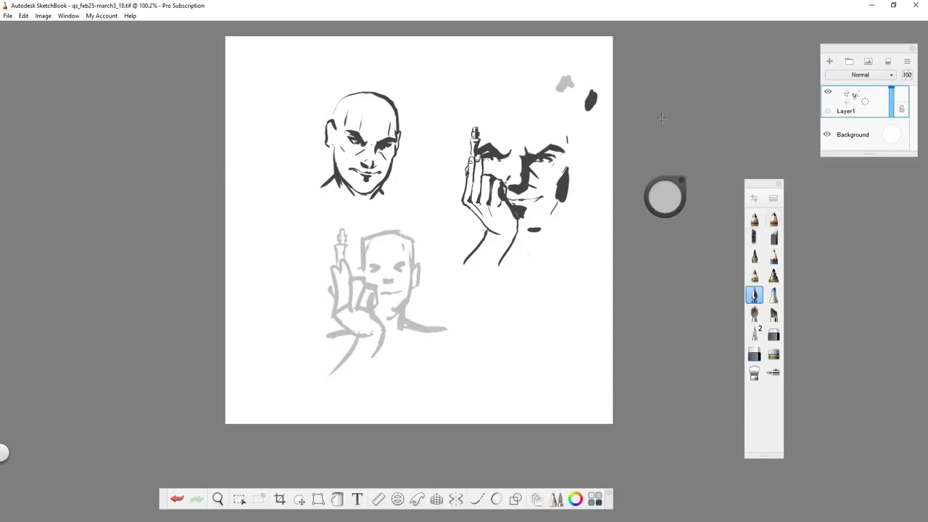
# Step: Switch to dark ink and outline the eye, shoulder, fingers and knuckles
pyautogui.moveTo(392, 266)
pyautogui.mouseDown()
pyautogui.moveTo(408, 259)
pyautogui.moveTo(390, 282)
pyautogui.moveTo(382, 266)
pyautogui.moveTo(408, 328)
pyautogui.moveTo(420, 299)
pyautogui.moveTo(444, 332)
pyautogui.mouseUp()
pyautogui.hotkey('ctrl', 'z')
pyautogui.press('e')
pyautogui.press('e')
pyautogui.press('e')
pyautogui.press('e')
pyautogui.press('e')
pyautogui.press('e')
pyautogui.moveTo(337, 266); pyautogui.dragTo(332, 319)
pyautogui.moveTo(341, 283)
pyautogui.mouseDown()
pyautogui.moveTo(344, 317)
pyautogui.moveTo(353, 307)
pyautogui.moveTo(344, 303)
pyautogui.mouseUp()
pyautogui.moveTo(338, 258); pyautogui.dragTo(348, 312)
pyautogui.moveTo(346, 277); pyautogui.dragTo(366, 314)
pyautogui.moveTo(383, 258); pyautogui.dragTo(397, 248)
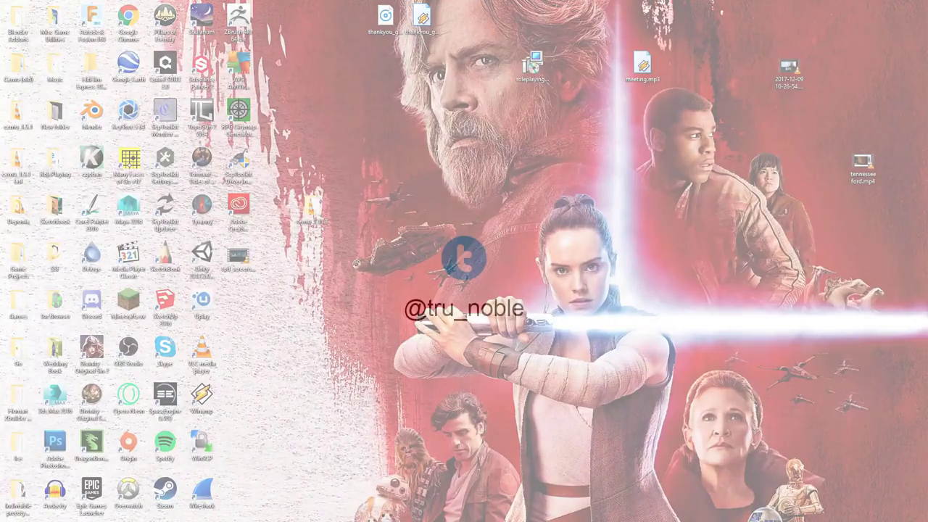